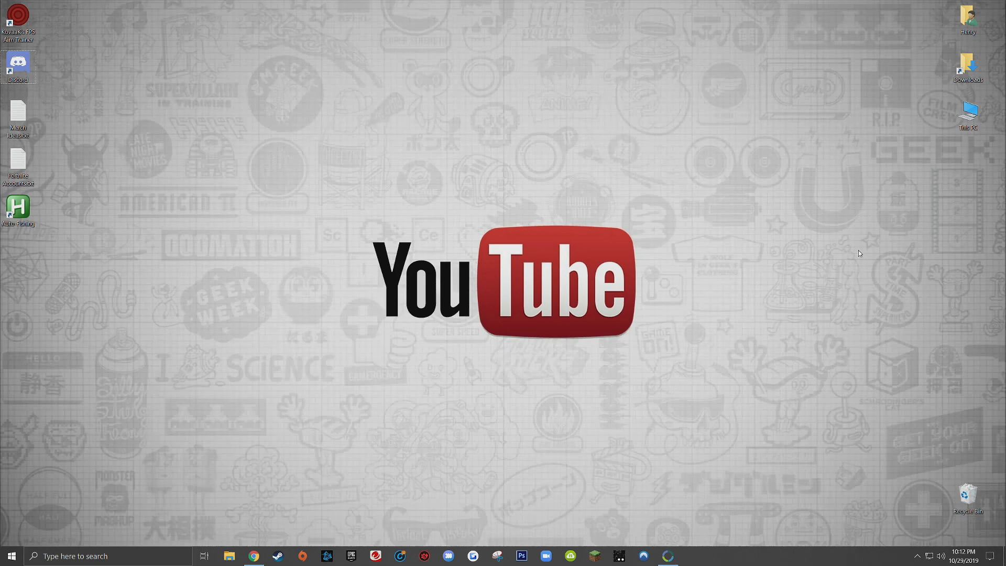
Bring Chrome forward, showing the Streamlabs Chatbot download page at streamlabs.com/chatbot.
{"action": "left_click", "coordinate": [253, 554]}
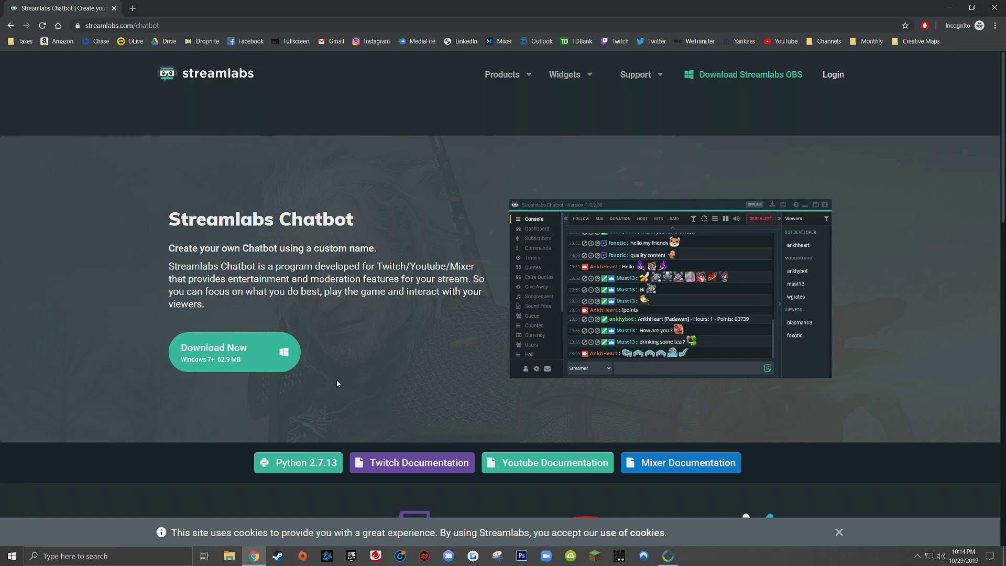
Save Streamlabs+Chatbot+Installer.exe to the Downloads folder and run it.
{"action": "left_click", "coordinate": [197, 372]}
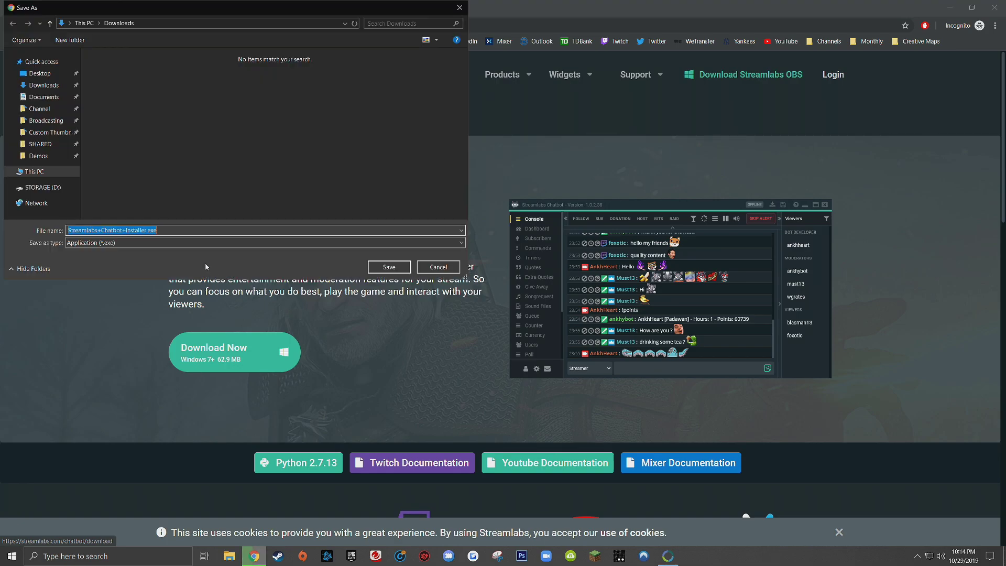
{"action": "left_click", "coordinate": [389, 266]}
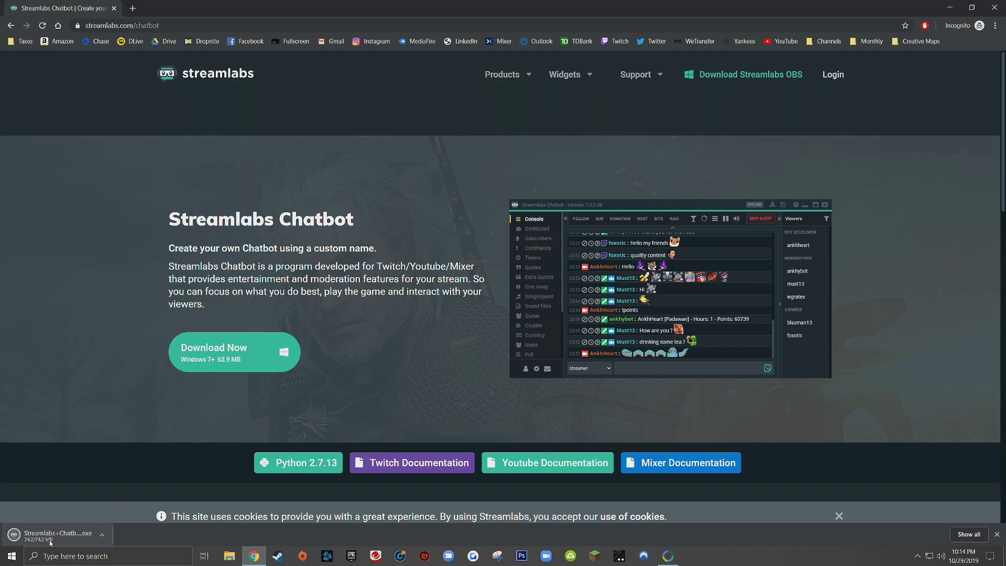
{"action": "left_click", "coordinate": [50, 542]}
Accept the EULA and keep the default AppData install folder and Start Menu folder.
{"action": "left_click", "coordinate": [435, 327]}
{"action": "left_click", "coordinate": [555, 355]}
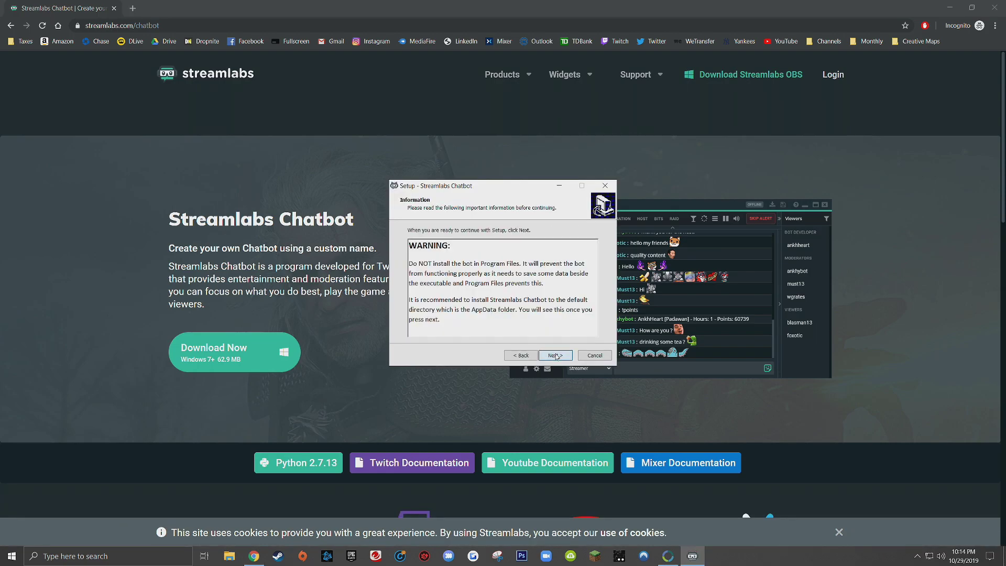
{"action": "left_click", "coordinate": [555, 355]}
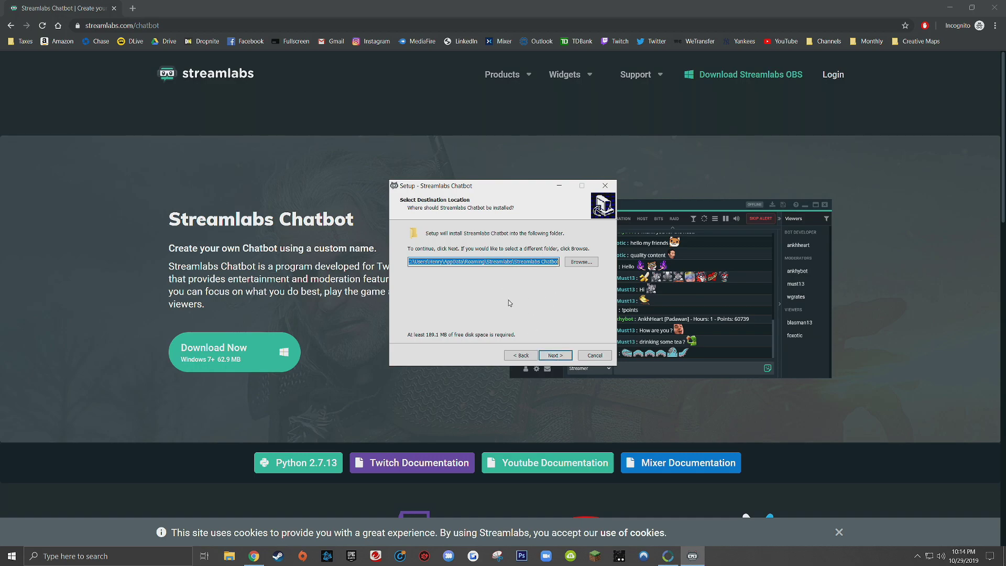
{"action": "left_click", "coordinate": [556, 356]}
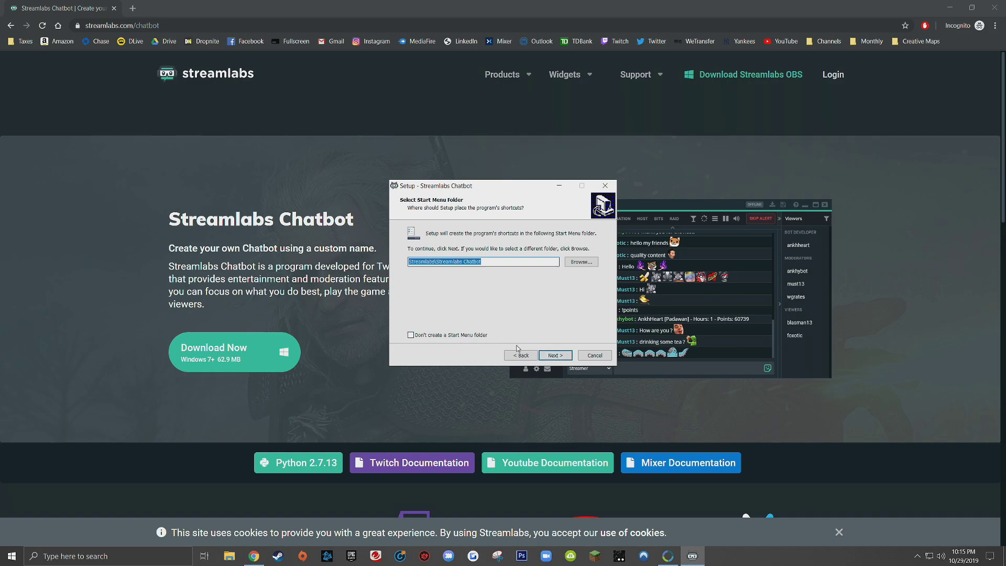
{"action": "left_click", "coordinate": [554, 361]}
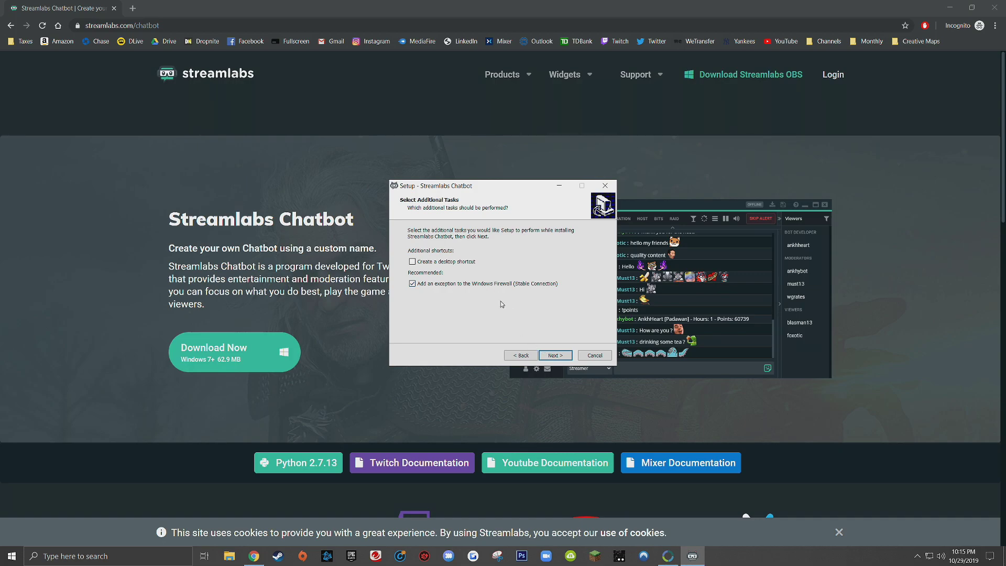
Add a desktop shortcut, install Streamlabs Chatbot, and finish to launch it.
{"action": "left_click", "coordinate": [412, 262]}
{"action": "left_click", "coordinate": [547, 357]}
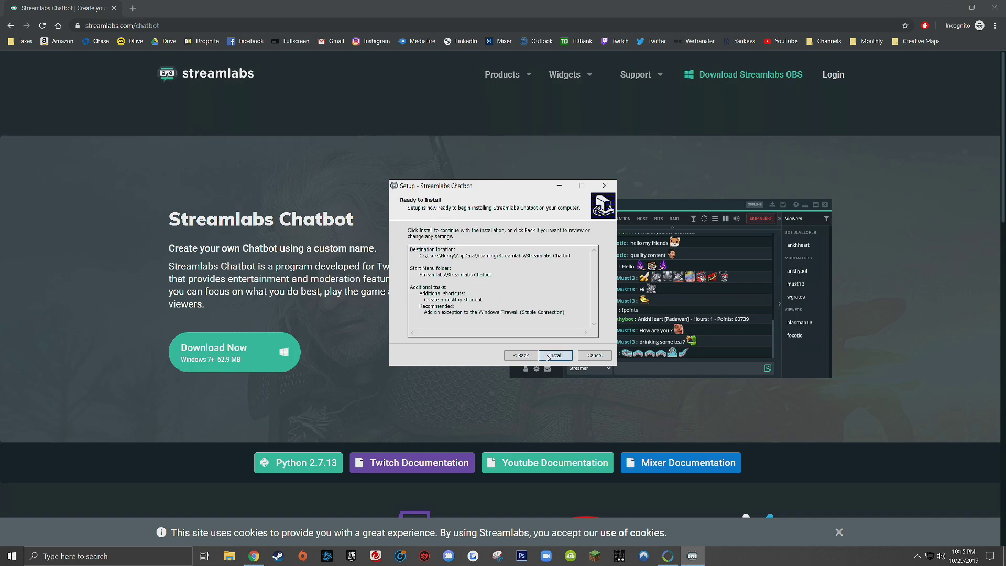
{"action": "left_click", "coordinate": [555, 356]}
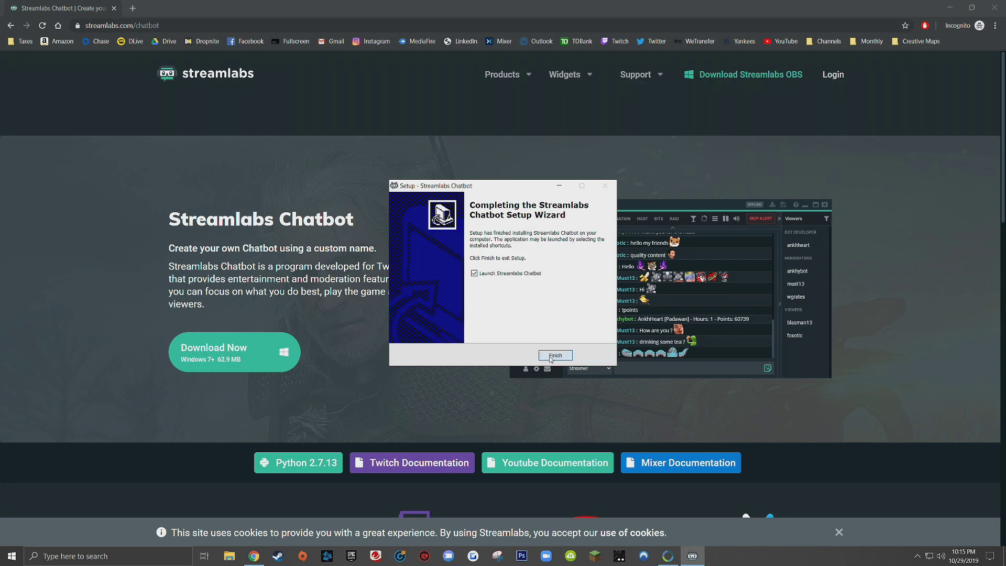
{"action": "left_click", "coordinate": [550, 356]}
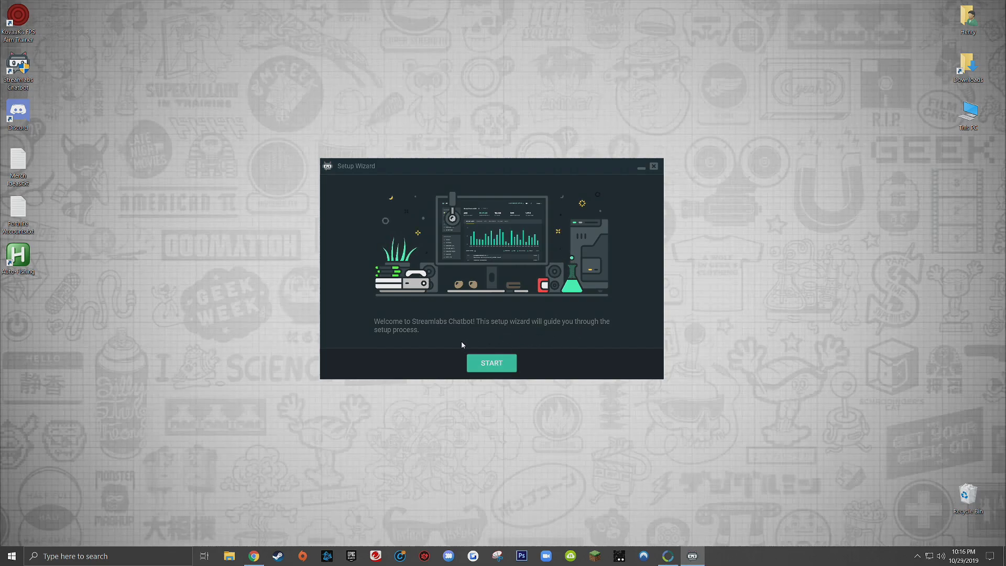
Start the wizard, choose Twitch as the platform, and continue once all APIs show OK.
{"action": "left_click", "coordinate": [489, 366]}
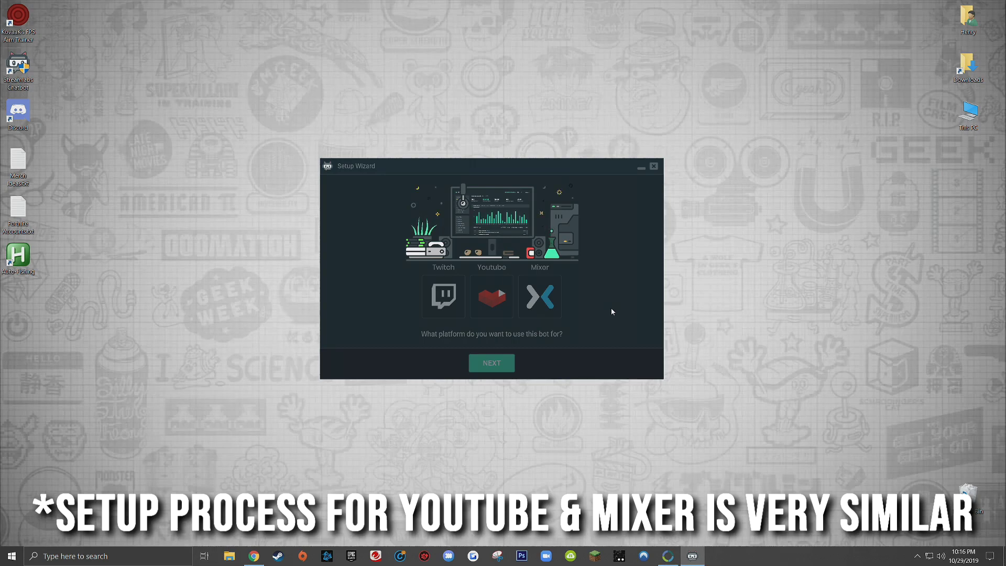
{"action": "left_click", "coordinate": [443, 296]}
{"action": "left_click", "coordinate": [491, 363]}
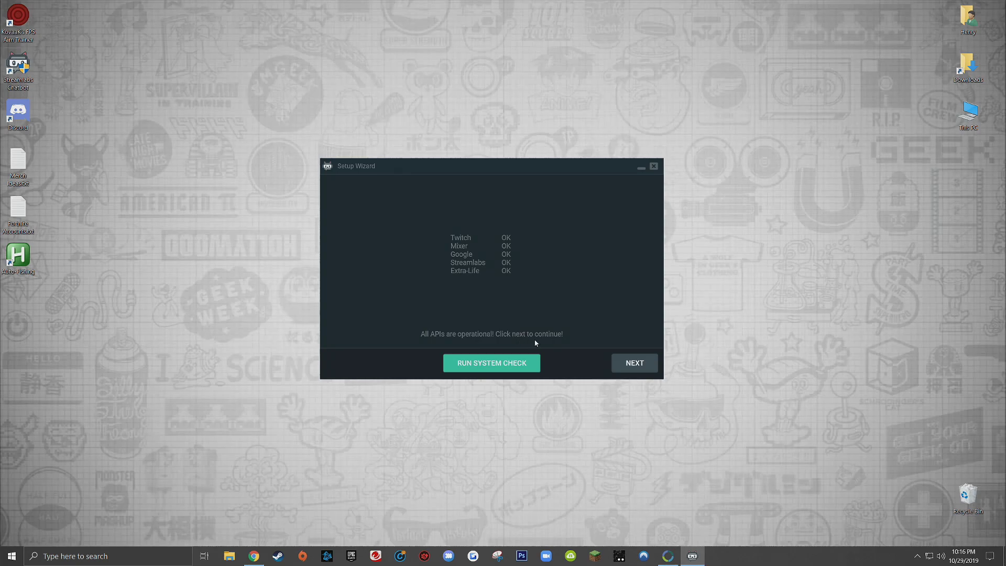
{"action": "left_click", "coordinate": [619, 365]}
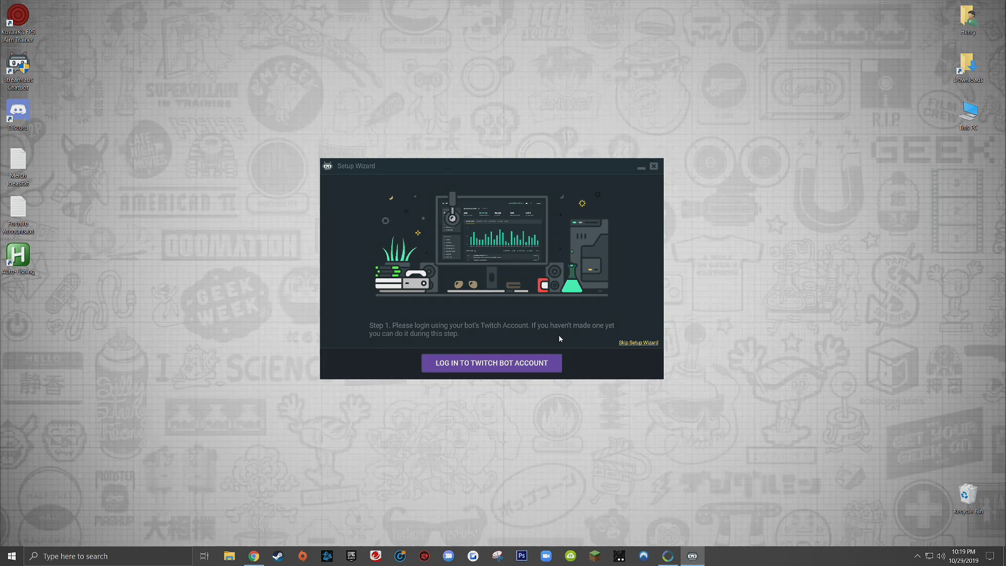
Log in with the bot's Twitch username and password and authorize Streamlabs Chatbot.
{"action": "left_click", "coordinate": [532, 356]}
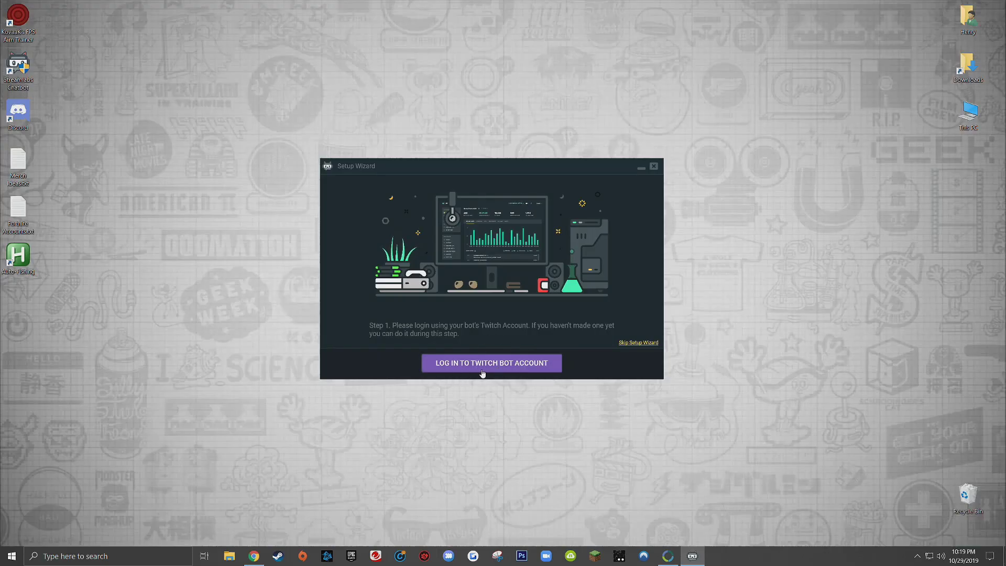
{"action": "left_click", "coordinate": [512, 372]}
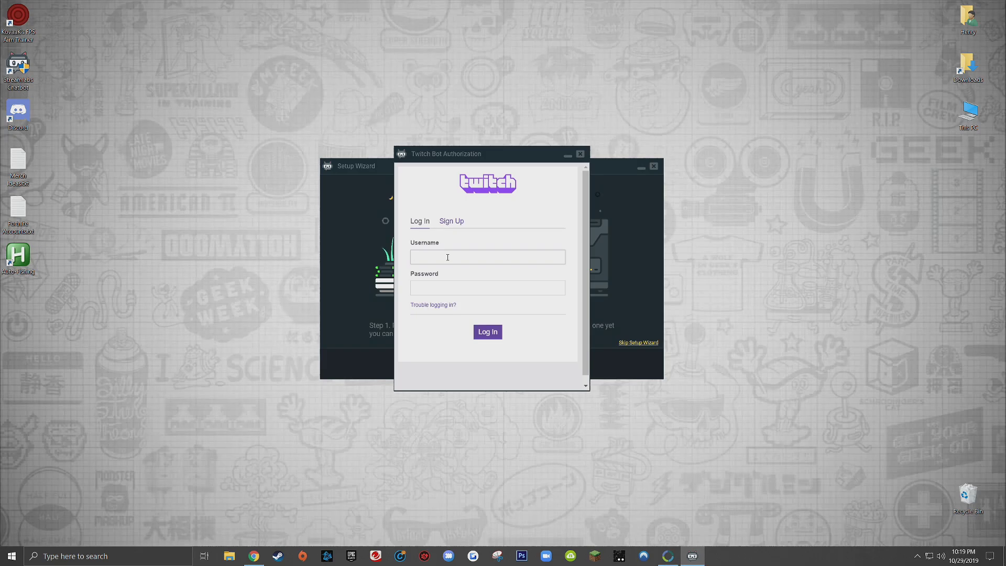
{"action": "type", "text": "prohq"}
{"action": "key", "text": "Tab"}
{"action": "type", "text": "****"}
{"action": "key", "text": "Return"}
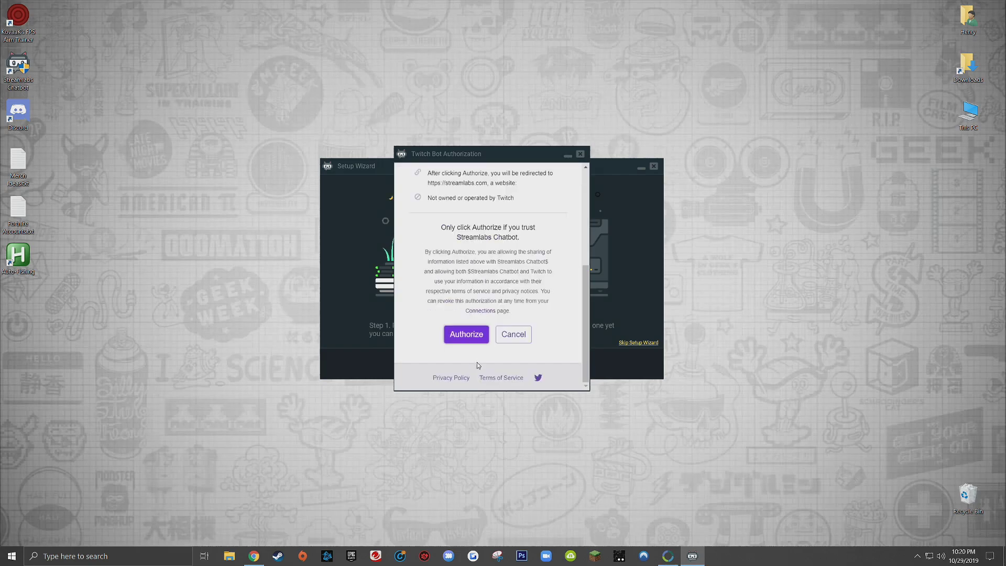
{"action": "left_click", "coordinate": [465, 335]}
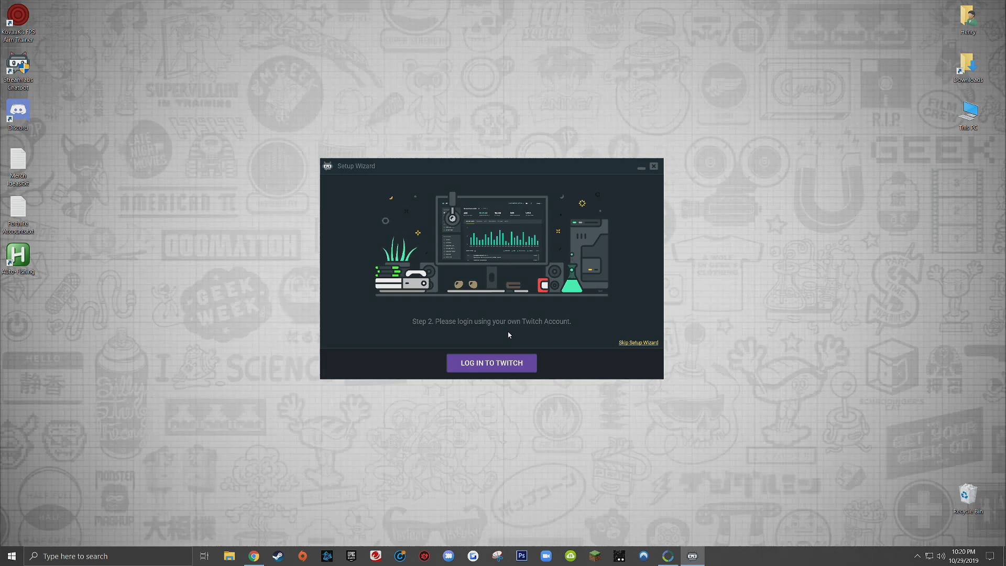
Log in with the streamer's Twitch username and password, then verify the two-factor token.
{"action": "left_click", "coordinate": [497, 370]}
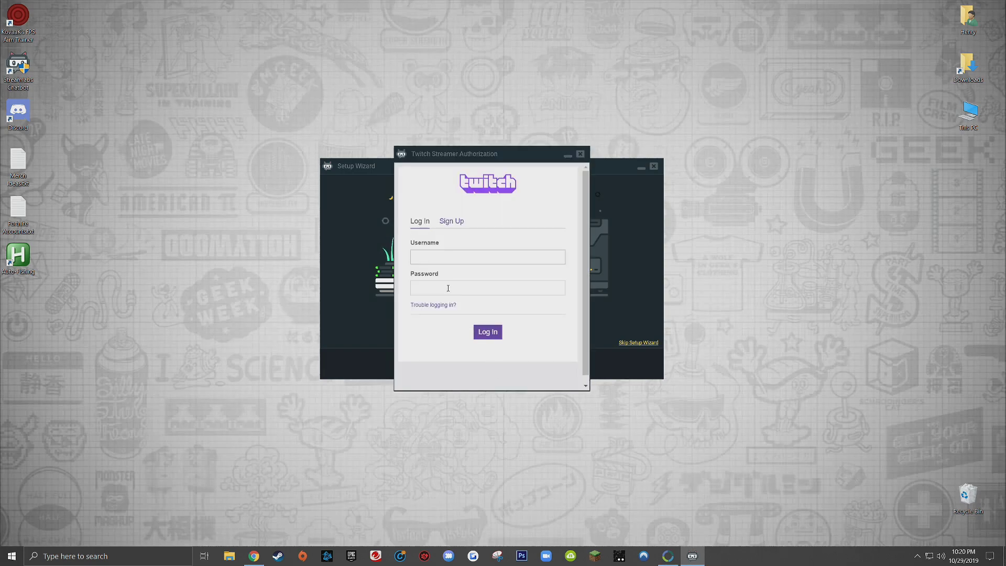
{"action": "left_click", "coordinate": [439, 260]}
{"action": "type", "text": "prohenis"}
{"action": "key", "text": "Tab"}
{"action": "type", "text": "*********"}
{"action": "left_click", "coordinate": [486, 333]}
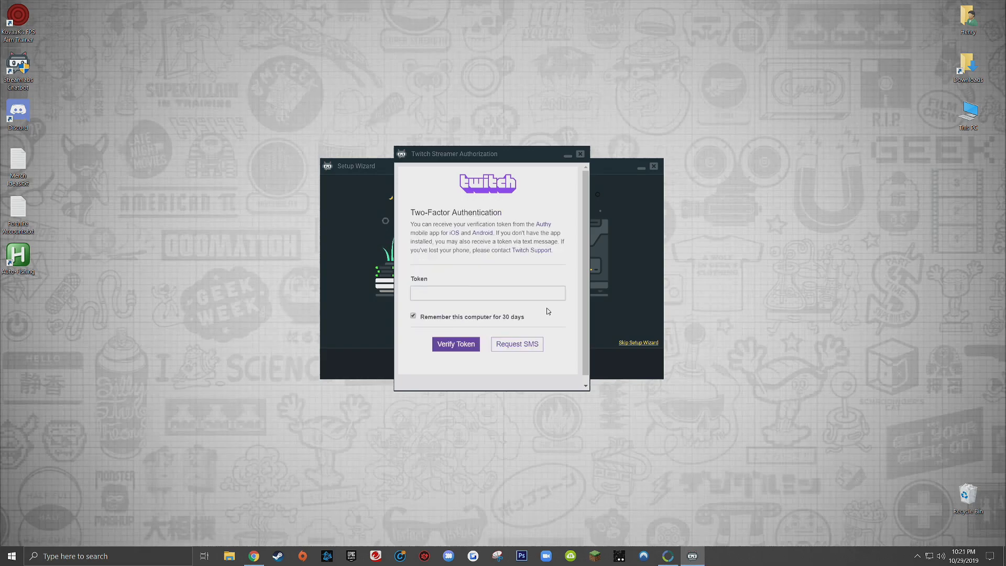
{"action": "type", "text": "05"}
{"action": "left_click", "coordinate": [445, 344]}
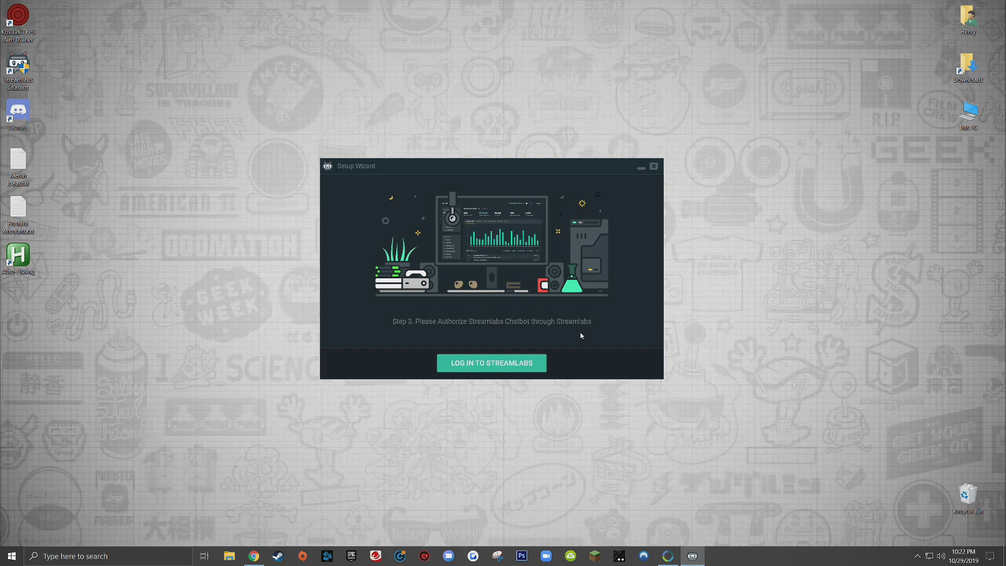
Sign in to Streamlabs with Twitch, authorize it, and approve the chatbot's API access.
{"action": "left_click", "coordinate": [490, 372]}
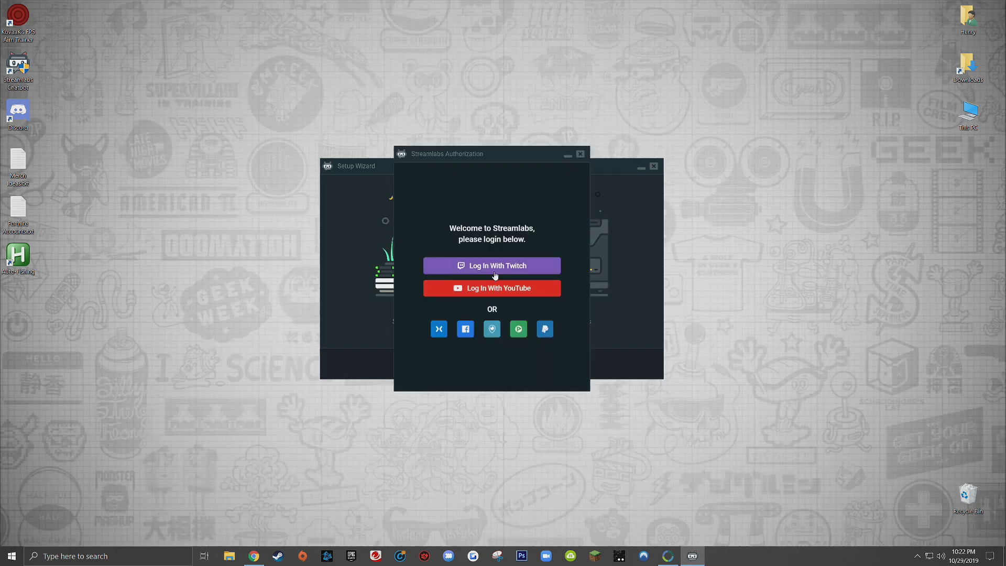
{"action": "left_click", "coordinate": [494, 264]}
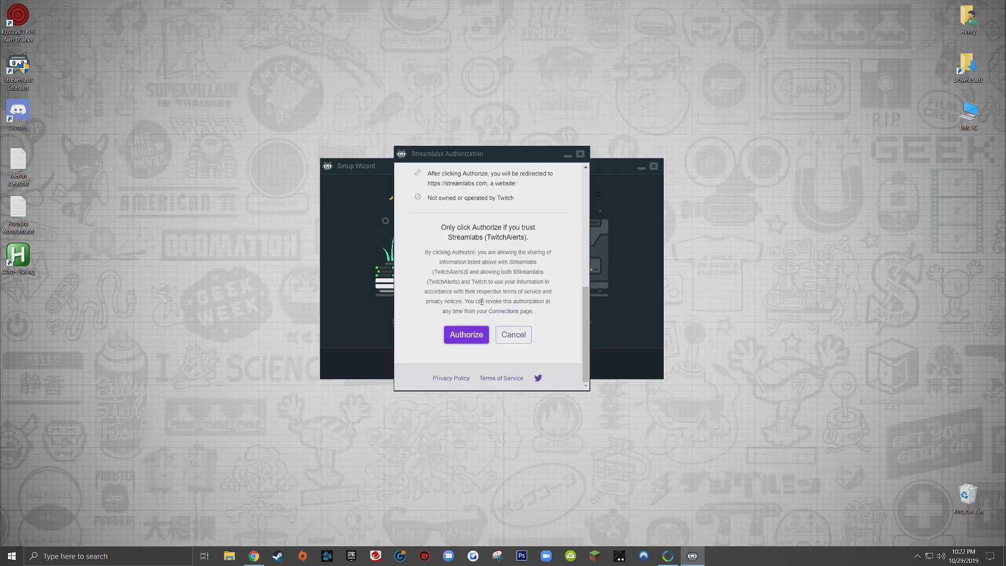
{"action": "left_click", "coordinate": [465, 335]}
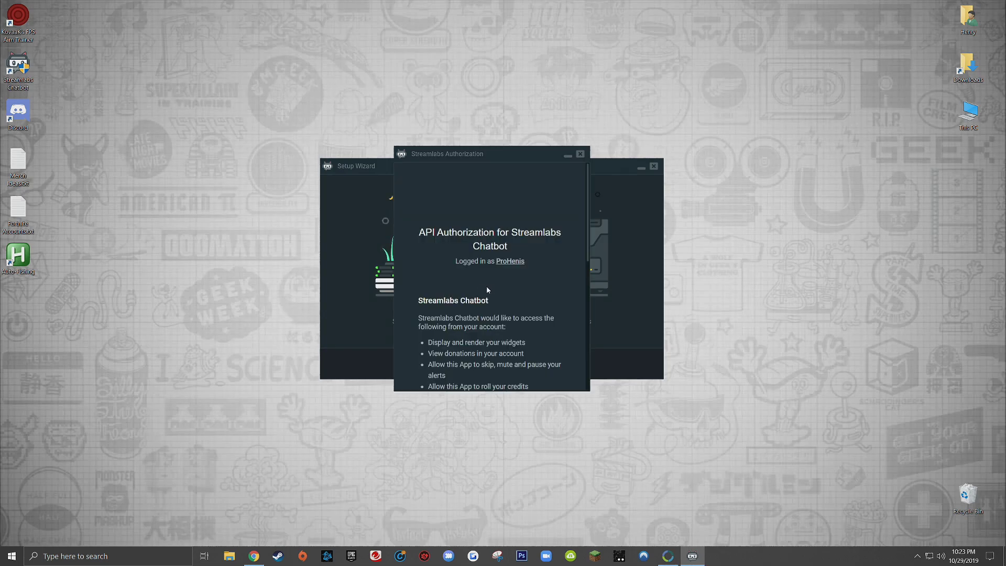
{"action": "scroll", "coordinate": [503, 306], "scroll_direction": "down", "scroll_amount": 4}
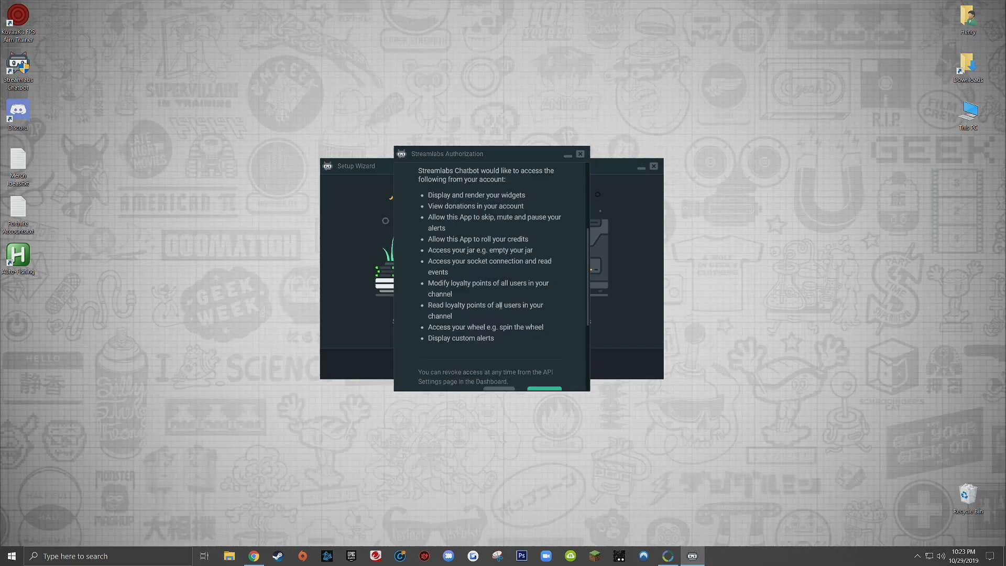
{"action": "left_click", "coordinate": [540, 349]}
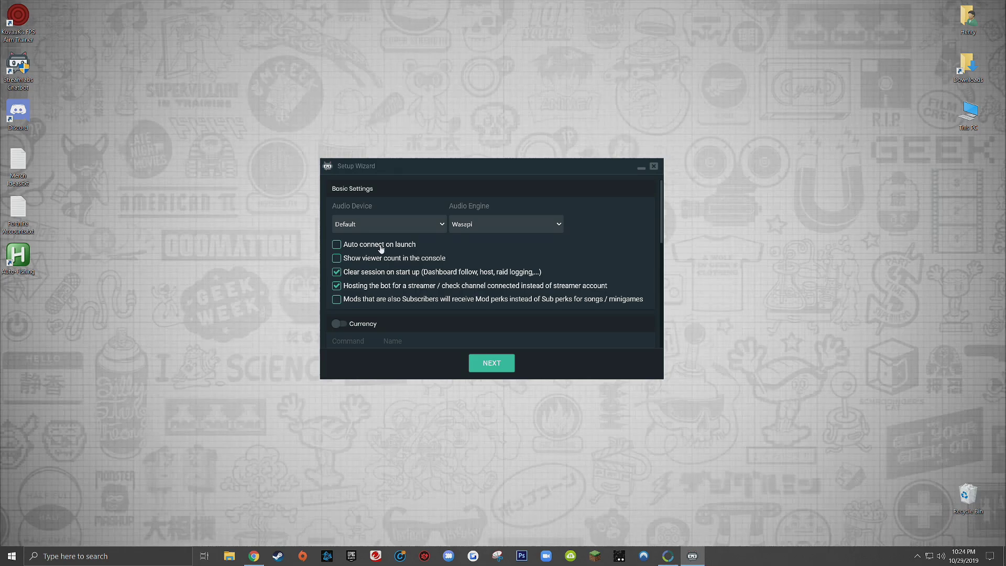
Enable 'Show viewer count in the console' in Basic Settings.
{"action": "left_click", "coordinate": [336, 260]}
{"action": "left_click_drag", "start_coordinate": [661, 212], "coordinate": [661, 255]}
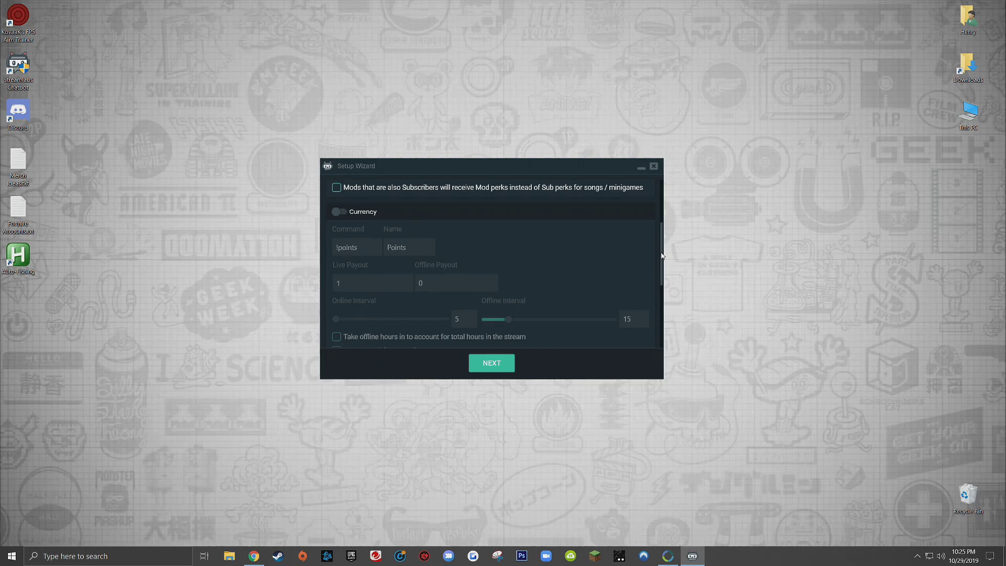
{"action": "left_click_drag", "start_coordinate": [662, 255], "coordinate": [661, 264]}
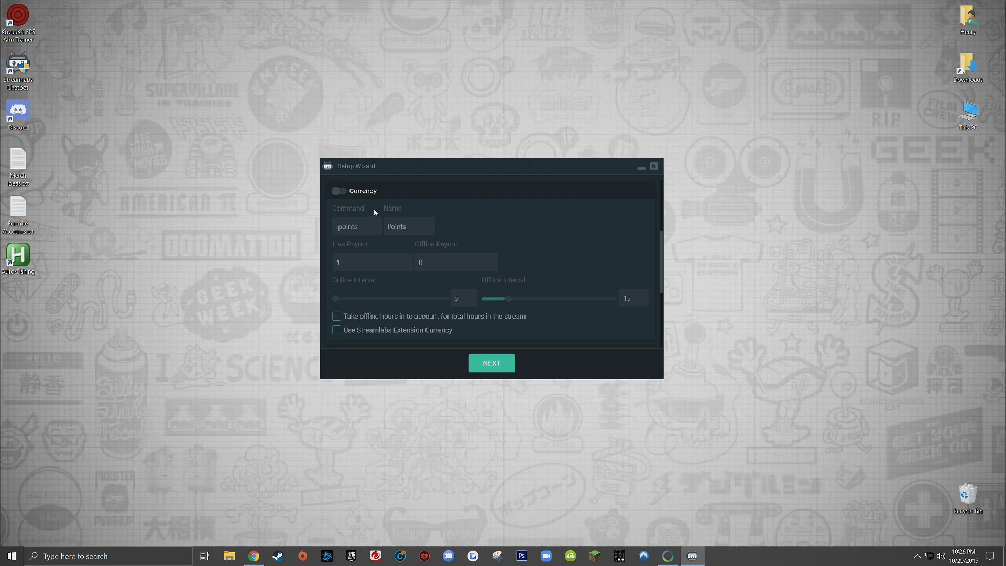
{"action": "left_click", "coordinate": [338, 191]}
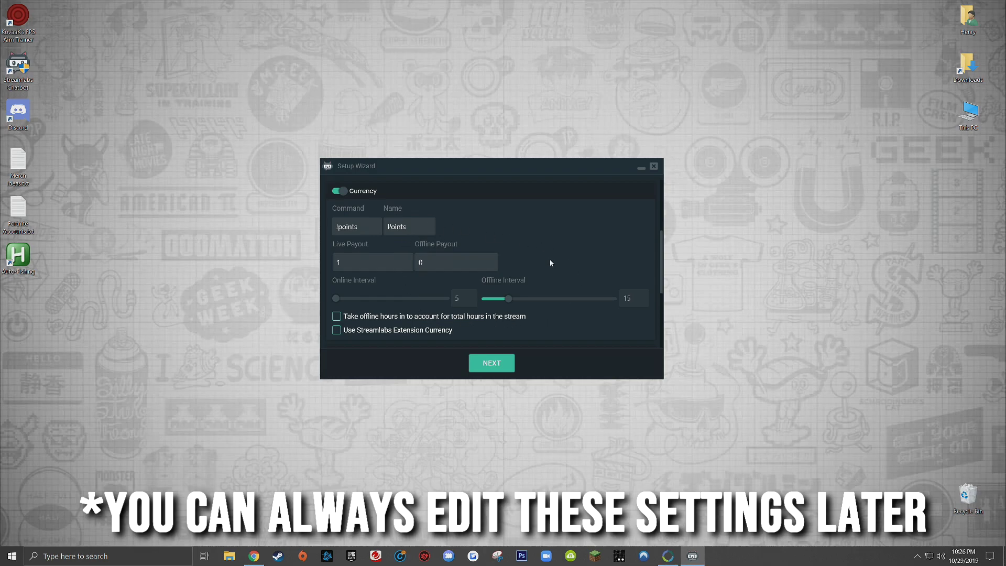
{"action": "left_click", "coordinate": [339, 192]}
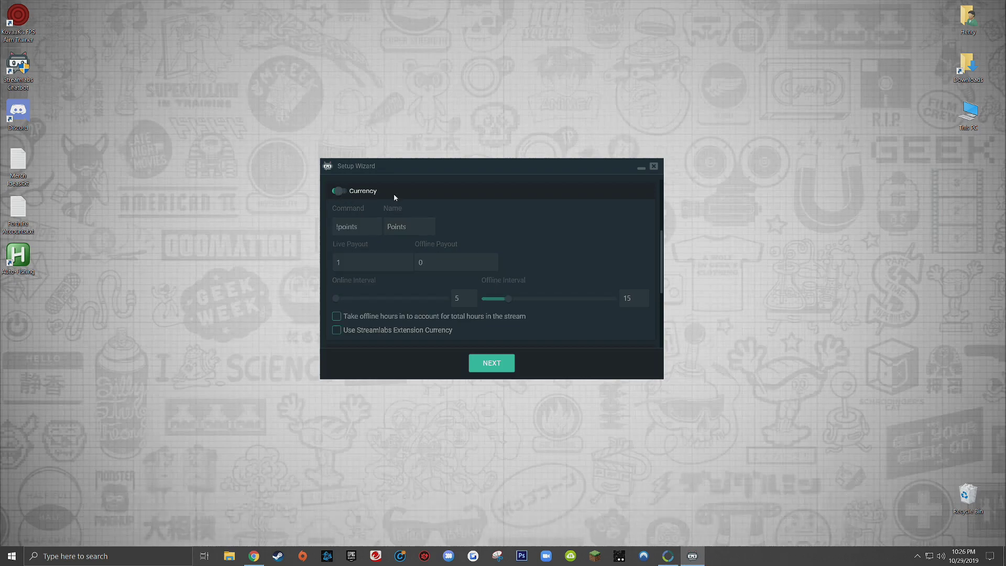
{"action": "left_click_drag", "start_coordinate": [662, 242], "coordinate": [661, 287]}
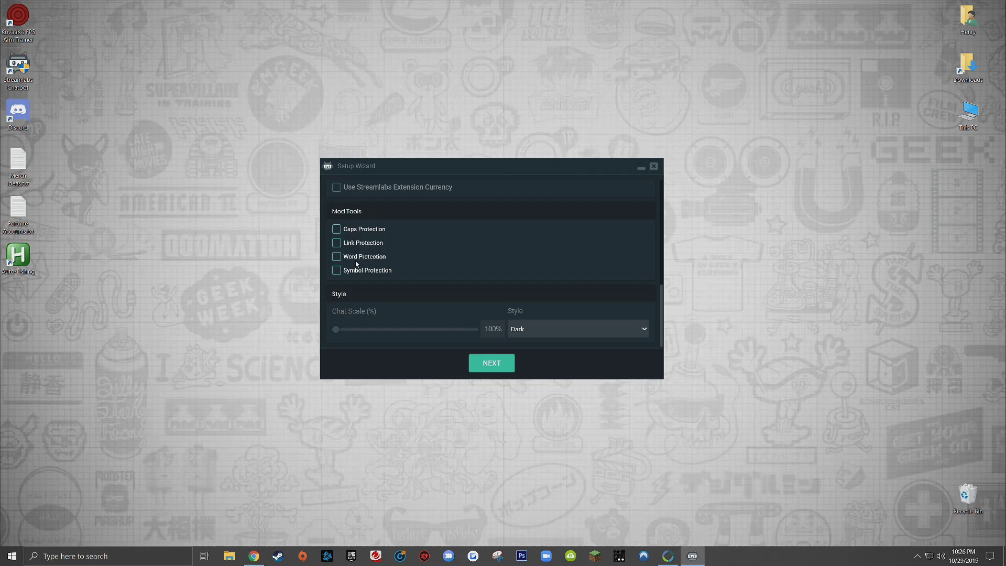
Advance past Mod Tools and Style to the Setup Complete page.
{"action": "left_click", "coordinate": [485, 363]}
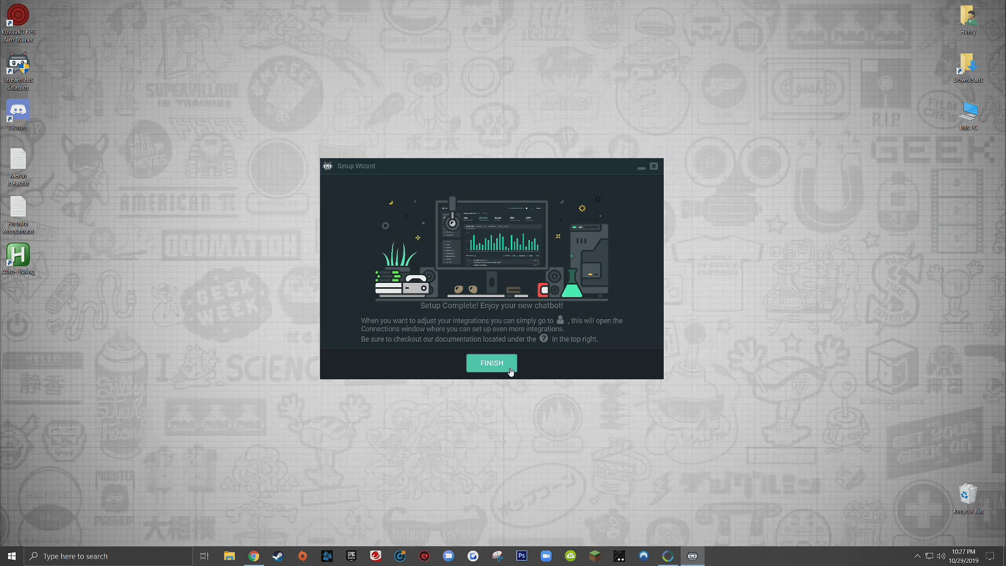
Finish setup, maximize the Chatbot console, close the Support popup, and return to Chrome.
{"action": "left_click", "coordinate": [491, 363]}
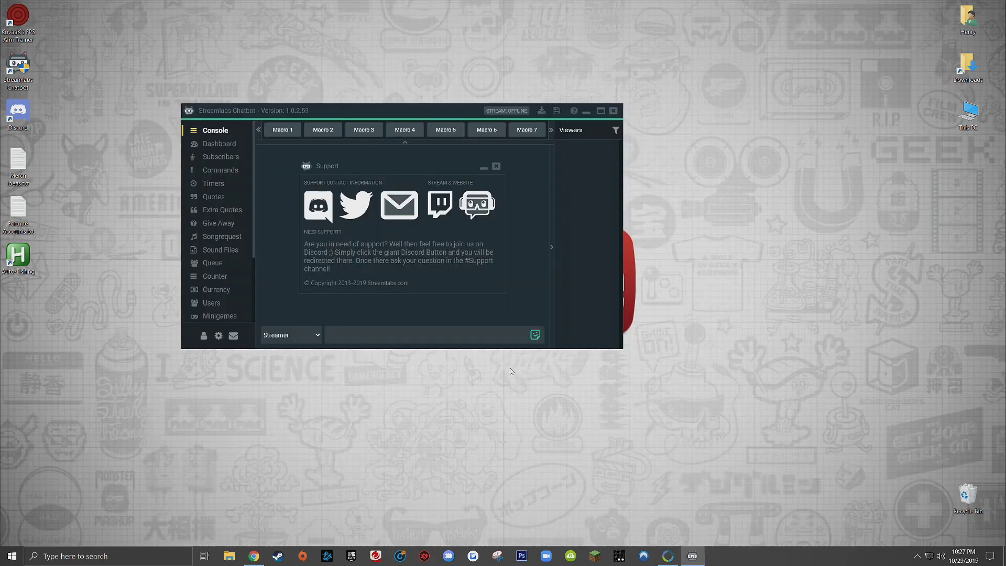
{"action": "double_click", "coordinate": [419, 111]}
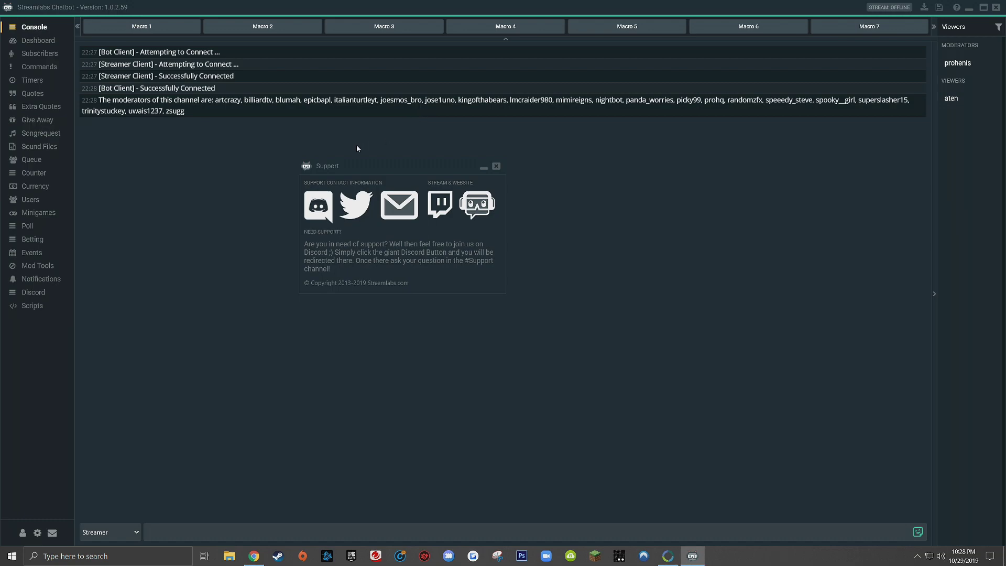
{"action": "left_click_drag", "start_coordinate": [333, 182], "coordinate": [423, 221]}
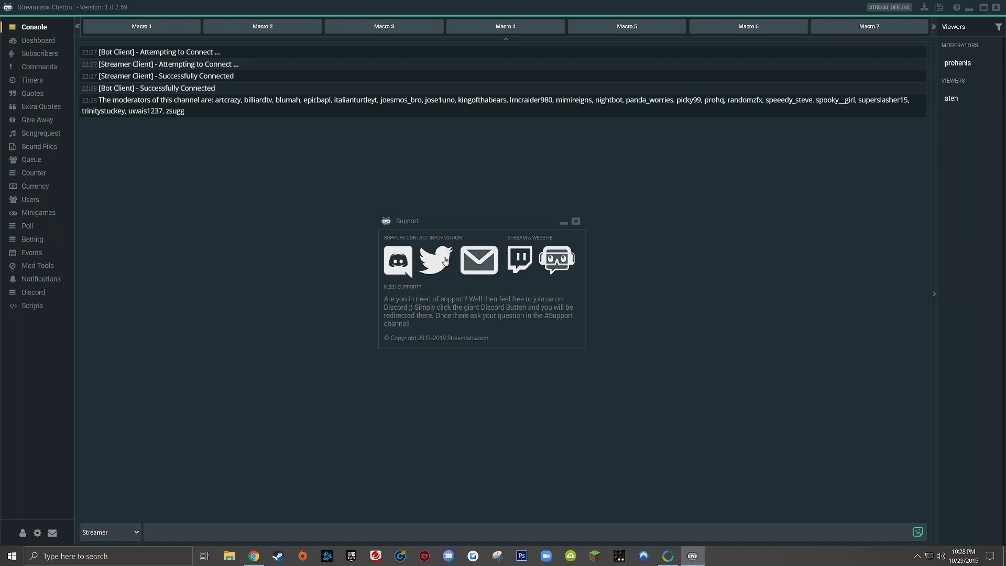
{"action": "left_click", "coordinate": [576, 220]}
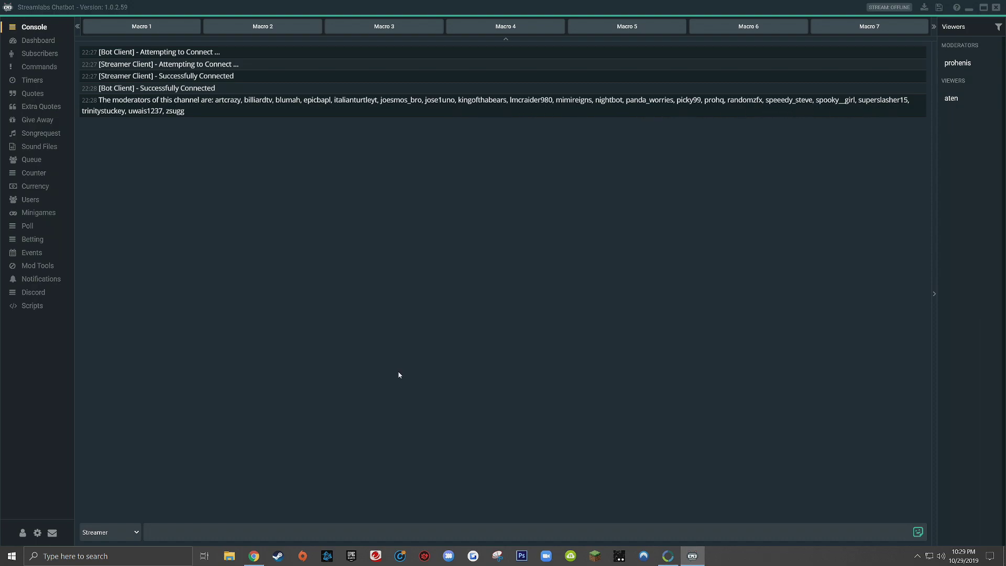
{"action": "left_click", "coordinate": [253, 555]}
Log in to Twitch with the account username, then take Chrome out of full screen.
{"action": "left_click", "coordinate": [399, 153]}
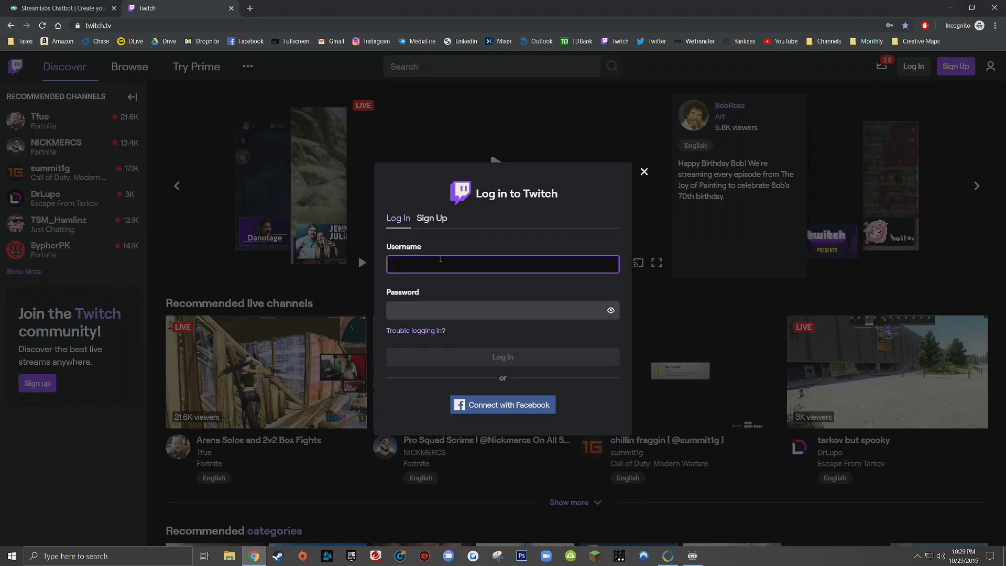
{"action": "left_click", "coordinate": [439, 258]}
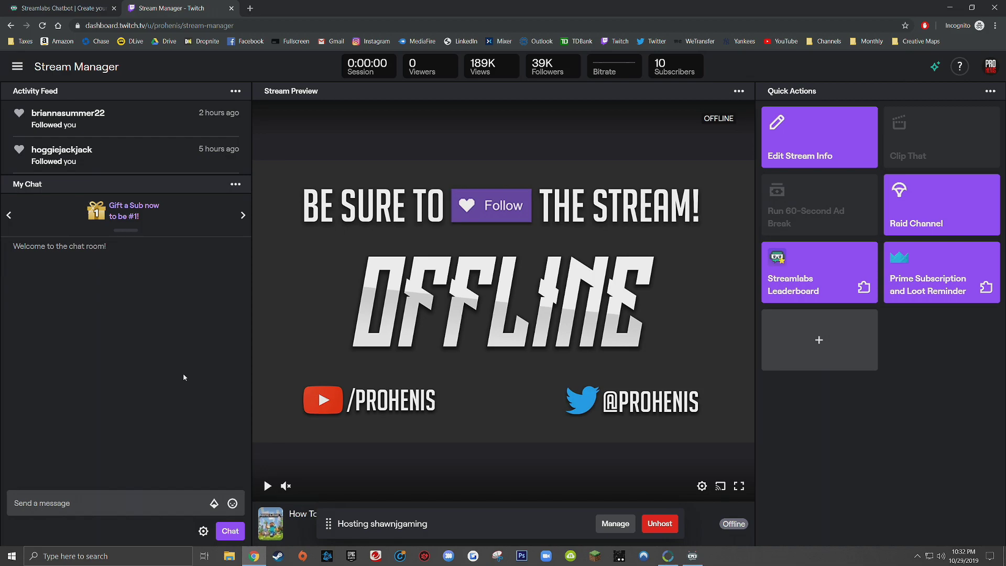
{"action": "key", "text": "super+Down"}
Place Chrome and the Chatbot side by side and set the console sender to Bot.
{"action": "left_click_drag", "start_coordinate": [197, 225], "coordinate": [464, 224]}
{"action": "double_click", "coordinate": [550, 11]}
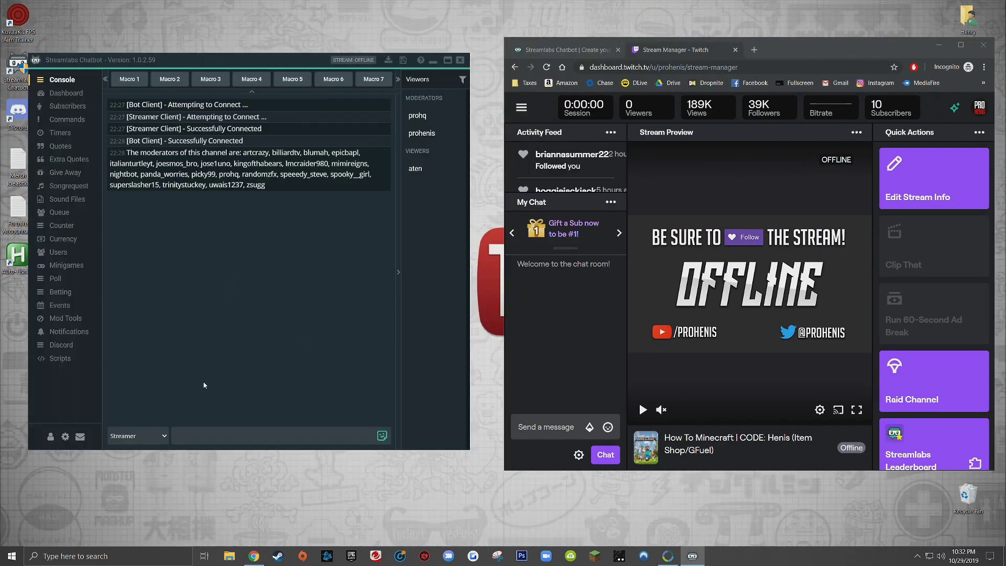
{"action": "left_click", "coordinate": [139, 442]}
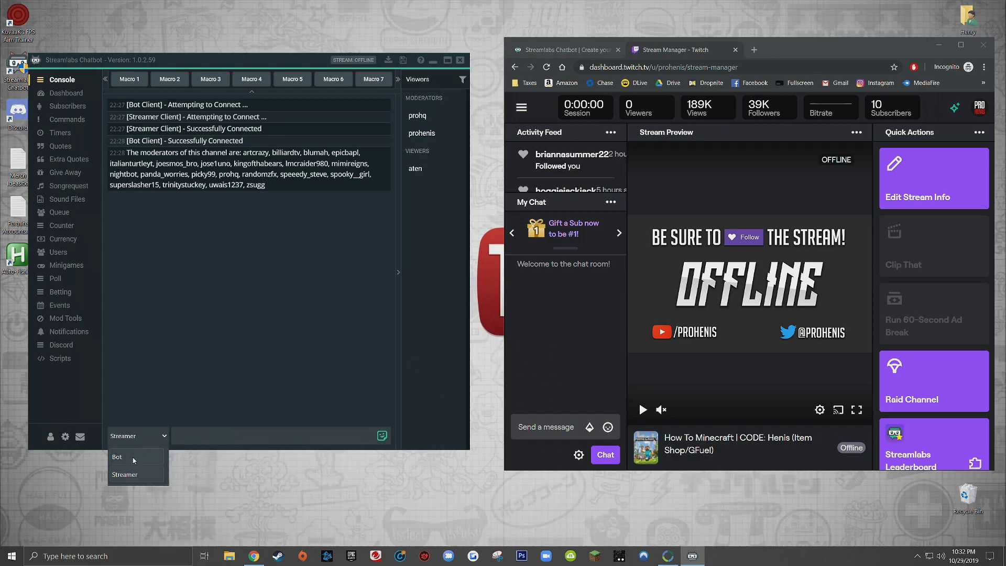
{"action": "left_click", "coordinate": [142, 438]}
{"action": "left_click", "coordinate": [141, 437]}
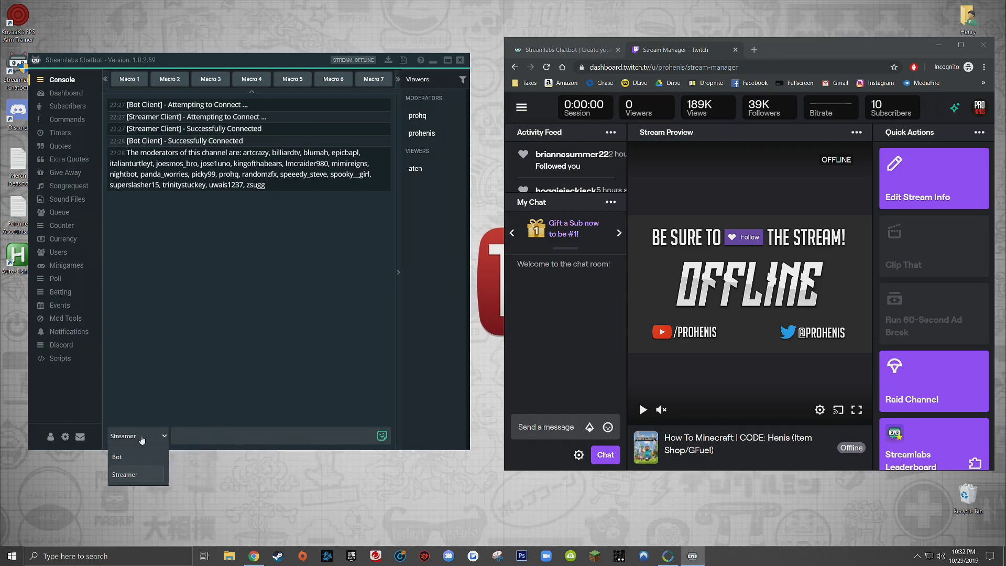
{"action": "left_click", "coordinate": [125, 457]}
Send the message 'hello' to Twitch chat from the Chatbot console.
{"action": "left_click", "coordinate": [202, 443]}
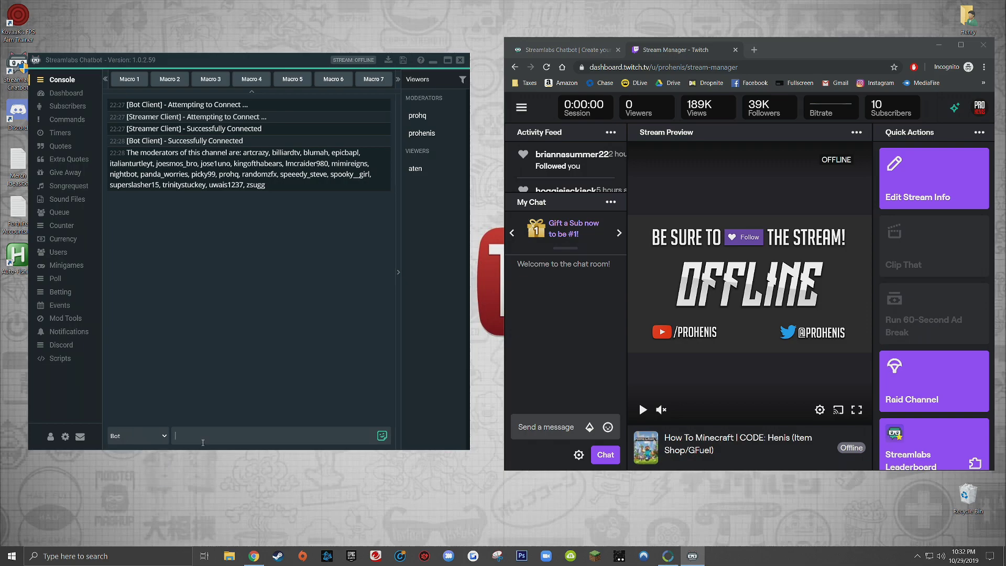
{"action": "type", "text": "hello"}
{"action": "key", "text": "Return"}
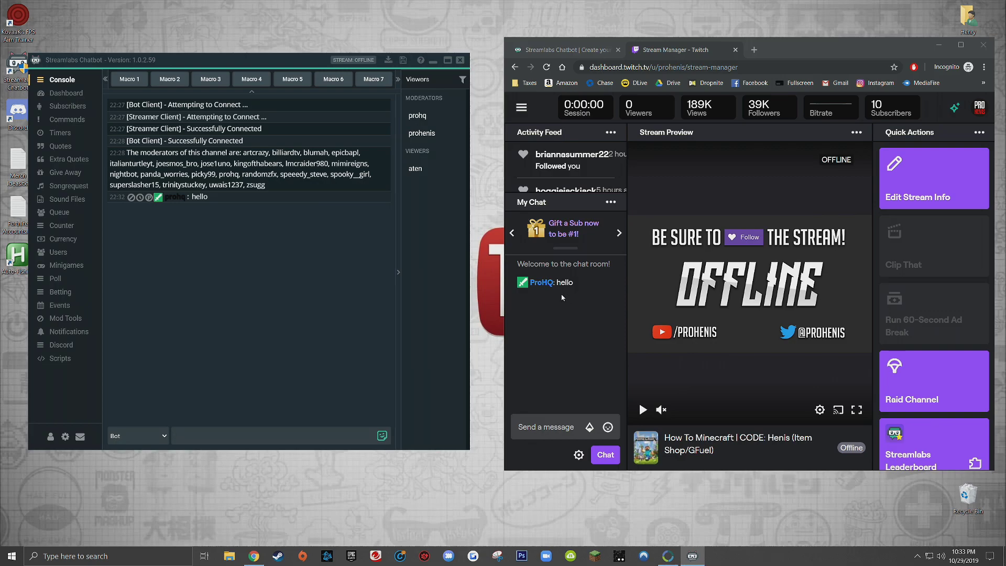
Switch the console sender from Bot to Streamer and send 'hi' to Twitch chat.
{"action": "left_click", "coordinate": [150, 438]}
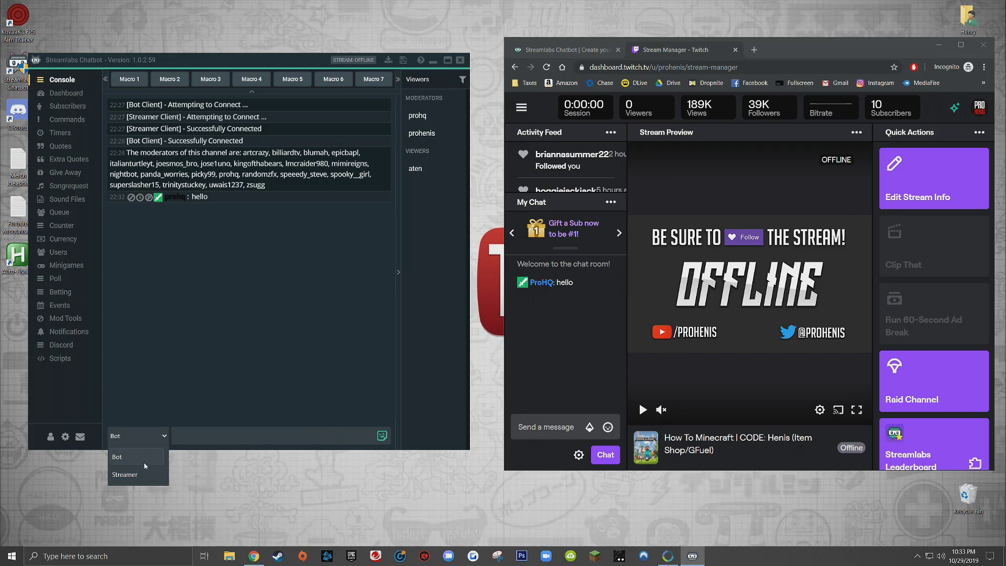
{"action": "left_click", "coordinate": [153, 473]}
{"action": "type", "text": "hi"}
{"action": "key", "text": "Return"}
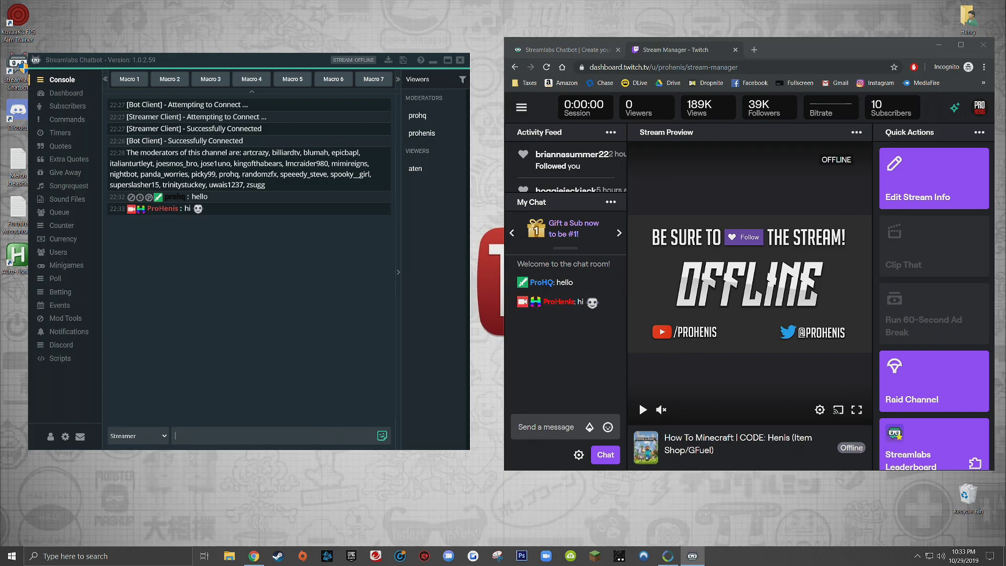